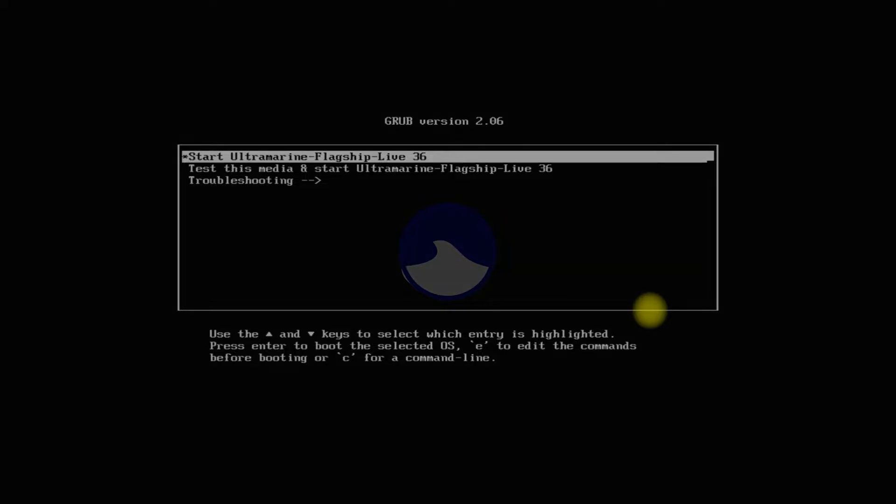
# Step: Boot Ultramarine-Flagship-Live 36 and start installing it to the hard drive with English (United States) as the installation language
pyautogui.press('Return')
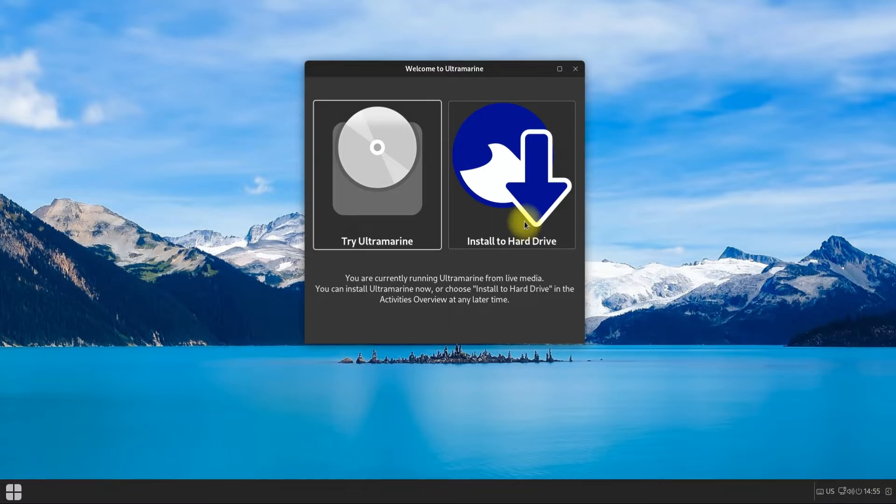
pyautogui.click(523, 201)
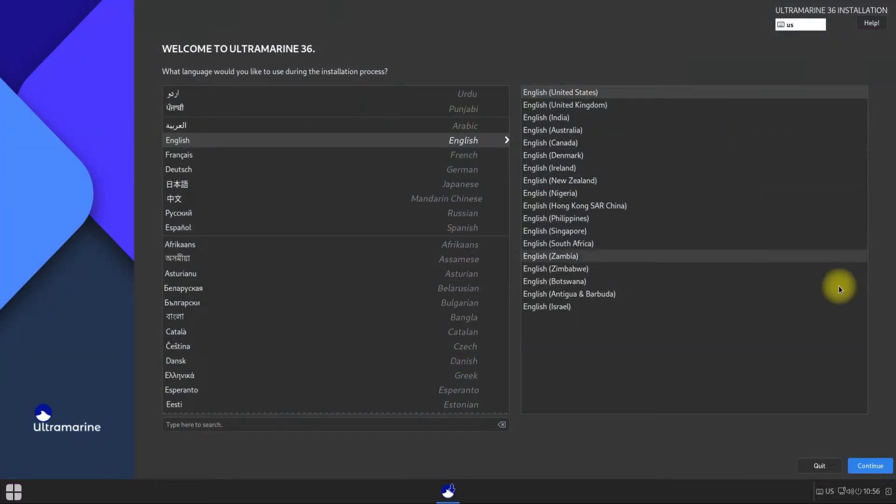
pyautogui.click(860, 468)
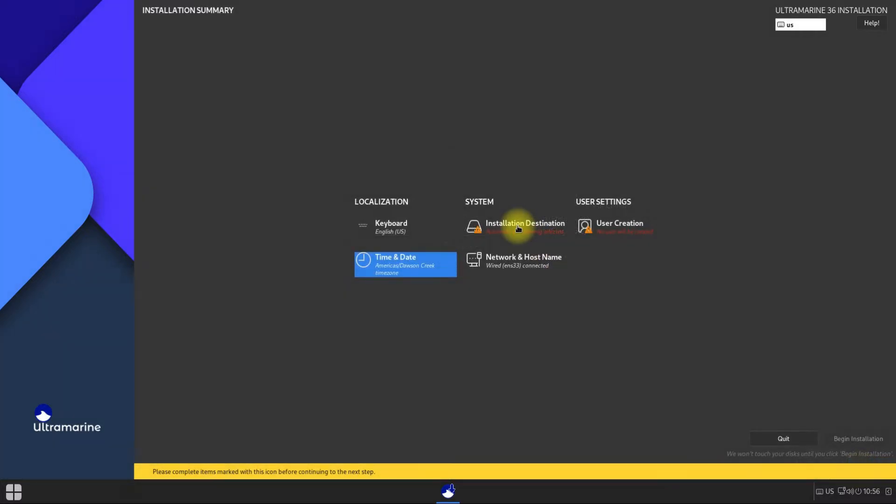
# Step: Choose the 60 GiB VMware disk (sda) as the installation destination with Custom storage configuration
pyautogui.click(518, 225)
pyautogui.click(56, 100)
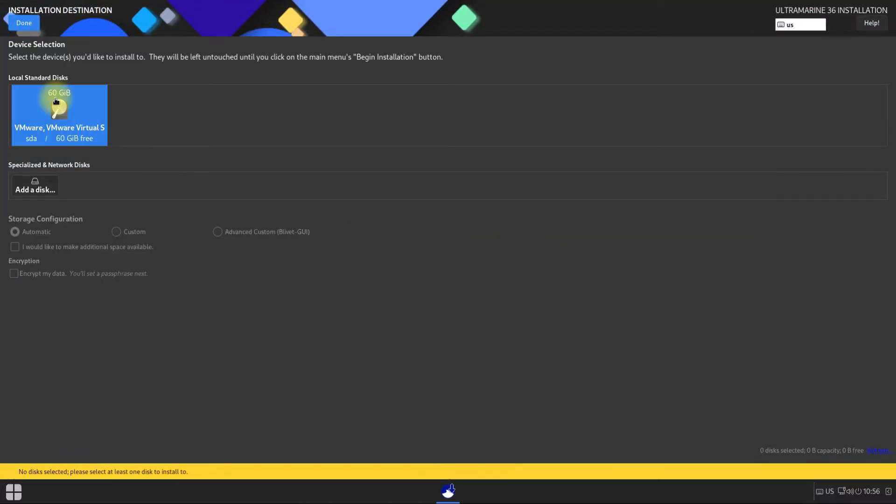
pyautogui.click(60, 117)
pyautogui.click(125, 233)
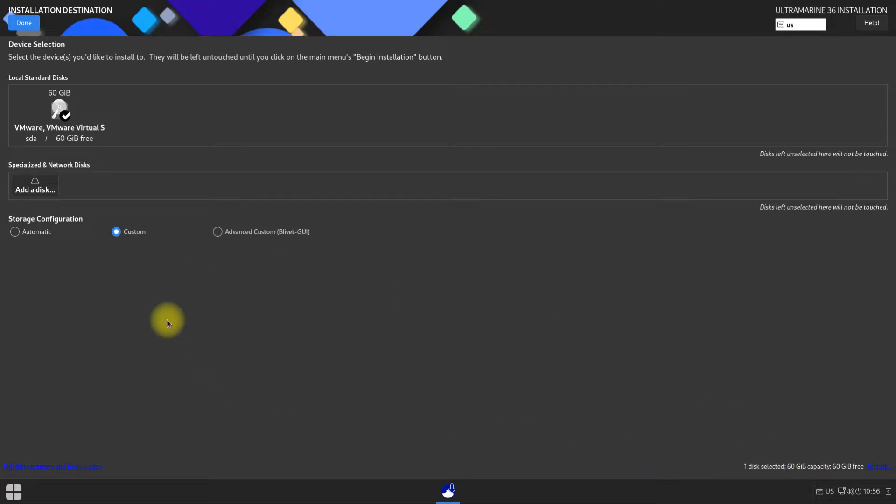
pyautogui.click(24, 24)
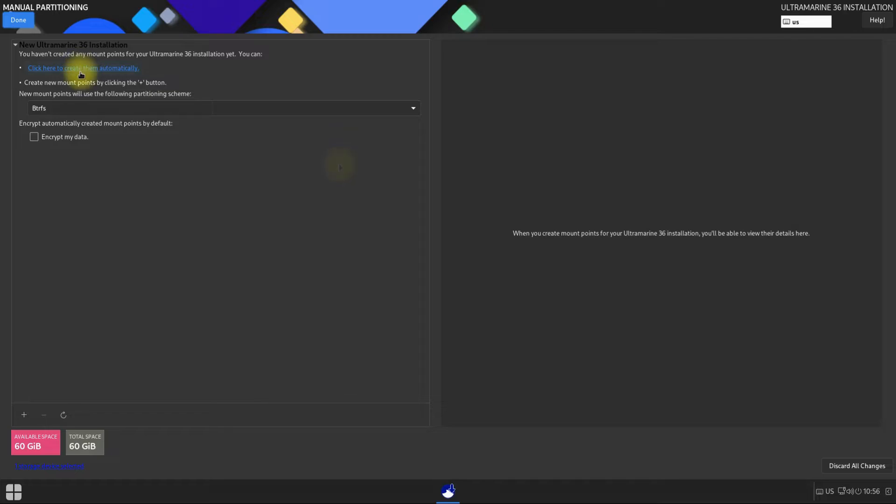
# Step: Create the mount points automatically with the Btrfs partitioning scheme and accept the partitioning changes
pyautogui.click(80, 68)
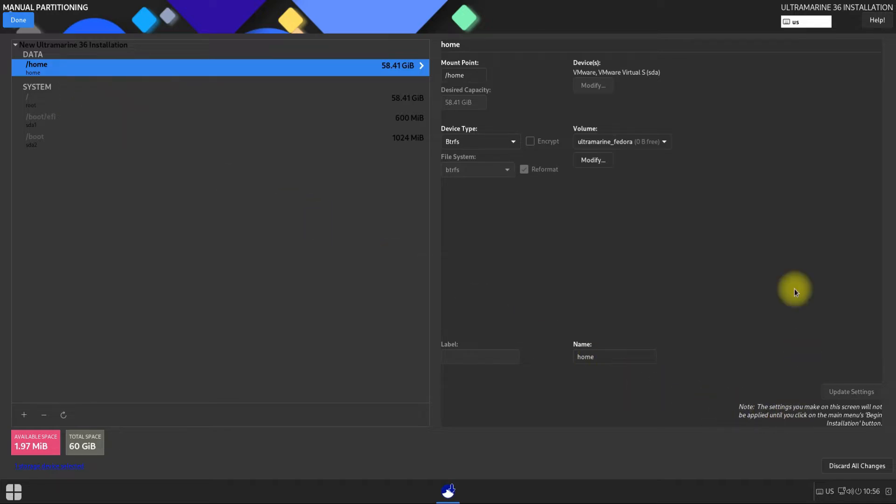
pyautogui.click(17, 20)
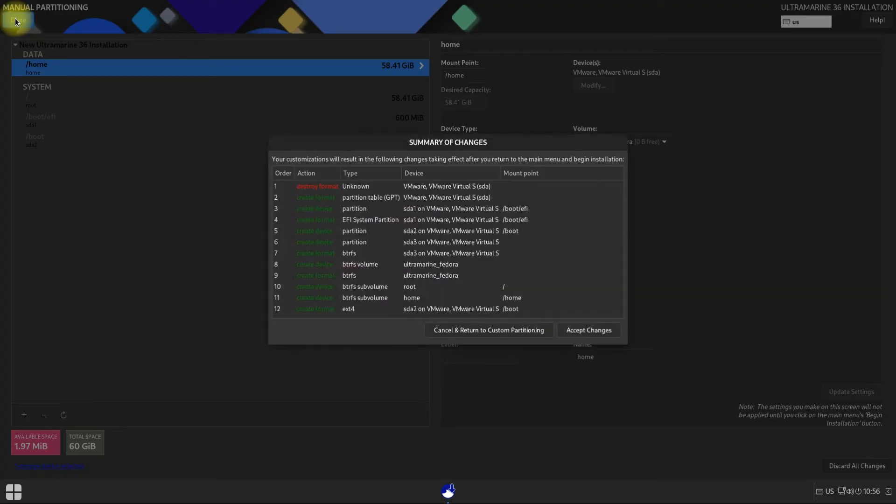
pyautogui.click(572, 334)
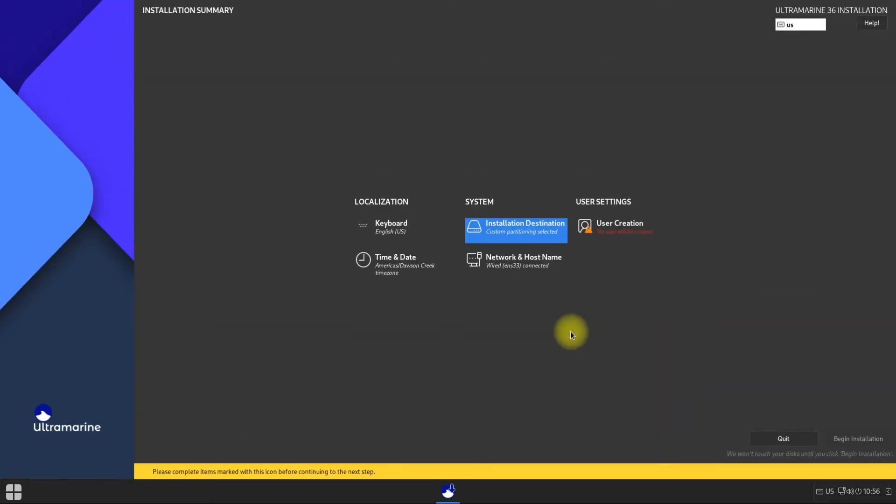
# Step: Start creating a user account with techsolutionz as its full name and user name
pyautogui.click(615, 226)
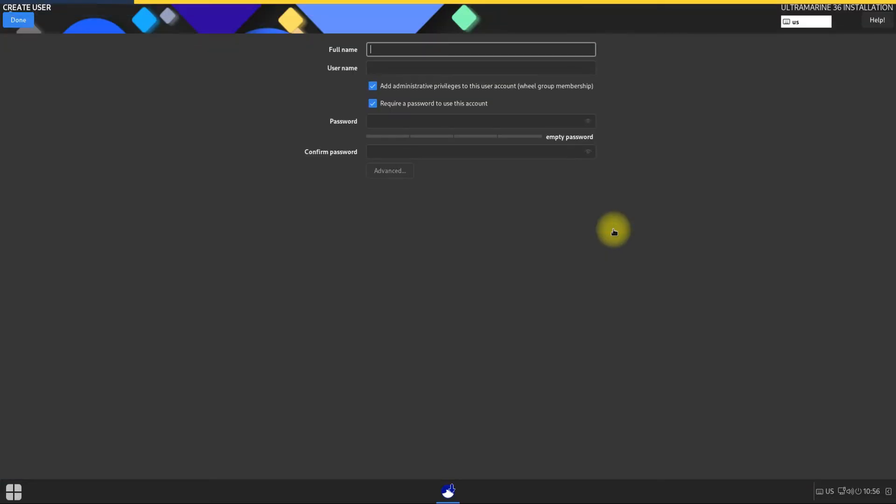
pyautogui.write('tech')
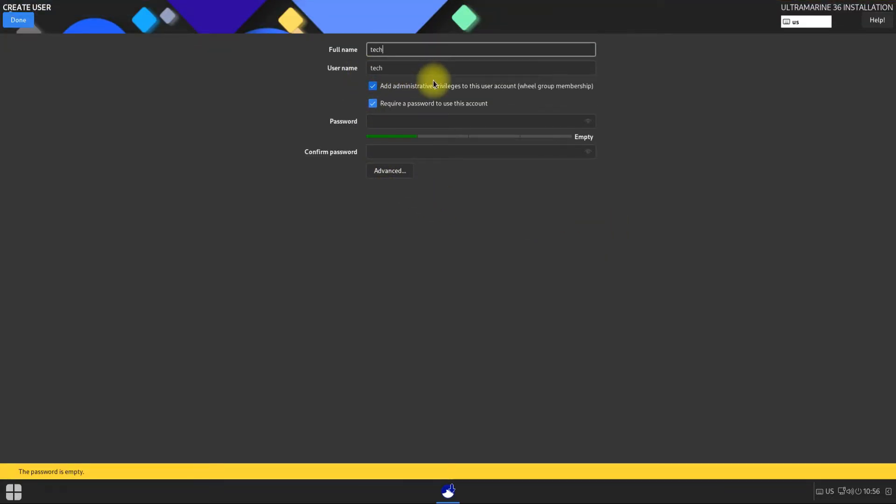
pyautogui.write('solutionz')
pyautogui.press('Tab')
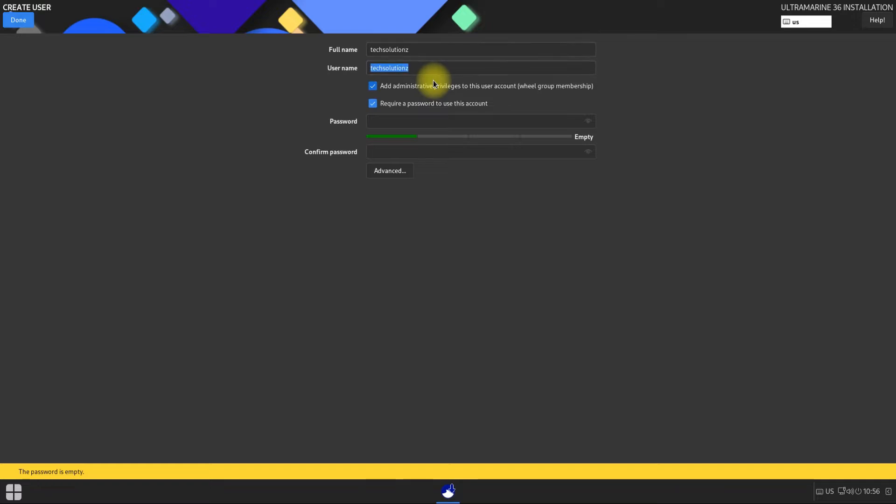
# Step: Enter and confirm the new user's account password, and finish the user creation
pyautogui.write('•••••')
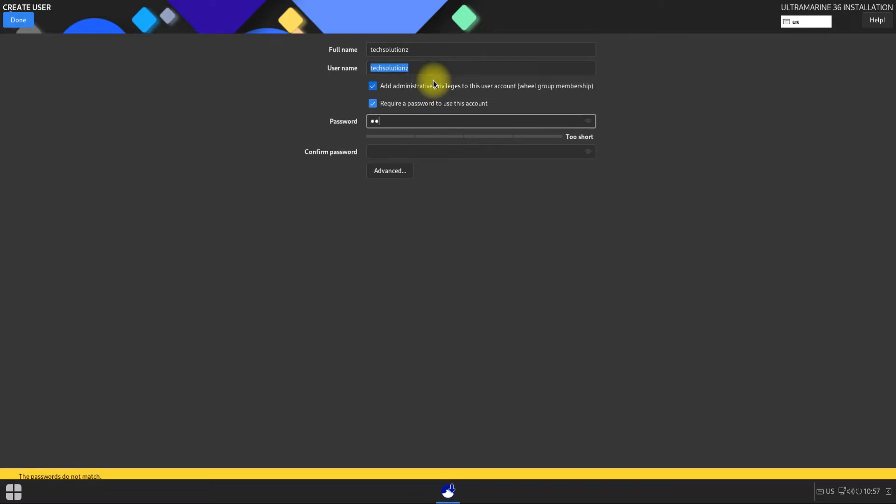
pyautogui.write('•')
pyautogui.press('Tab')
pyautogui.write('••••••')
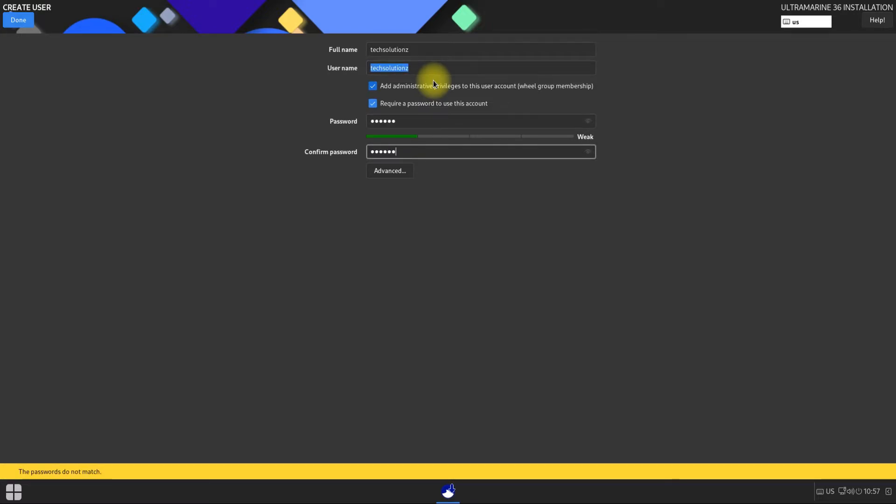
pyautogui.click(28, 24)
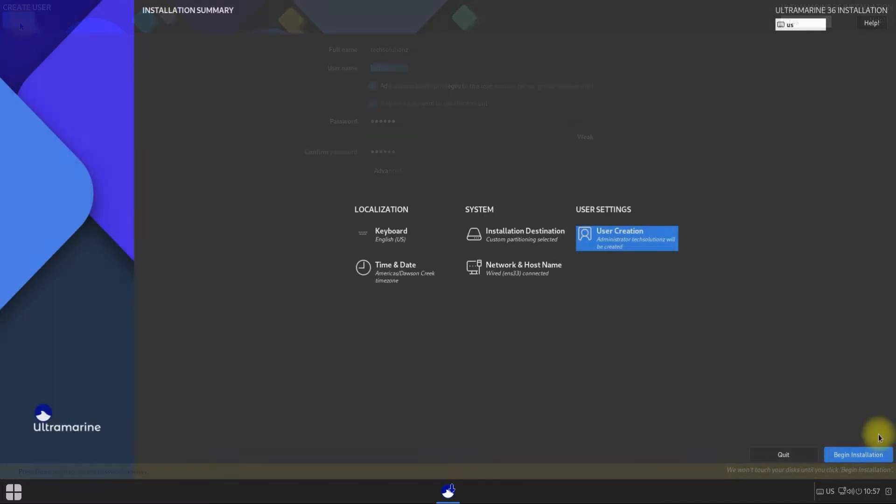
# Step: Run the Ultramarine installation through to the end and restart the computer
pyautogui.click(853, 456)
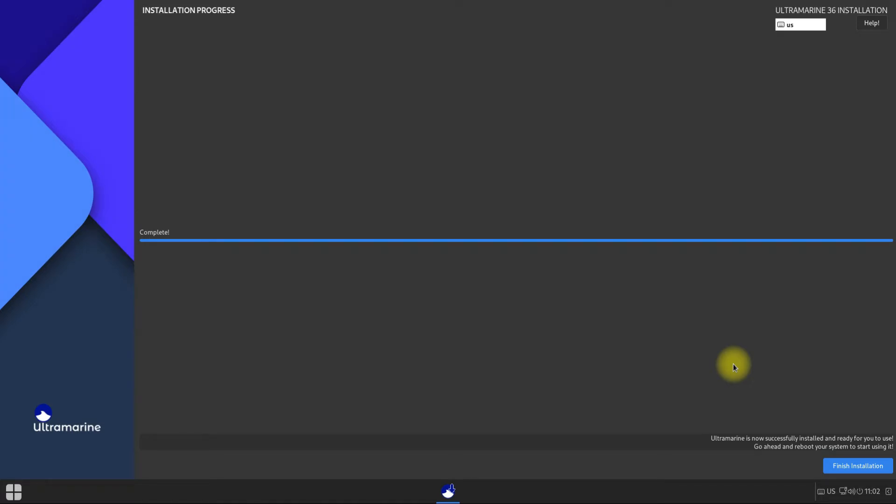
pyautogui.click(864, 468)
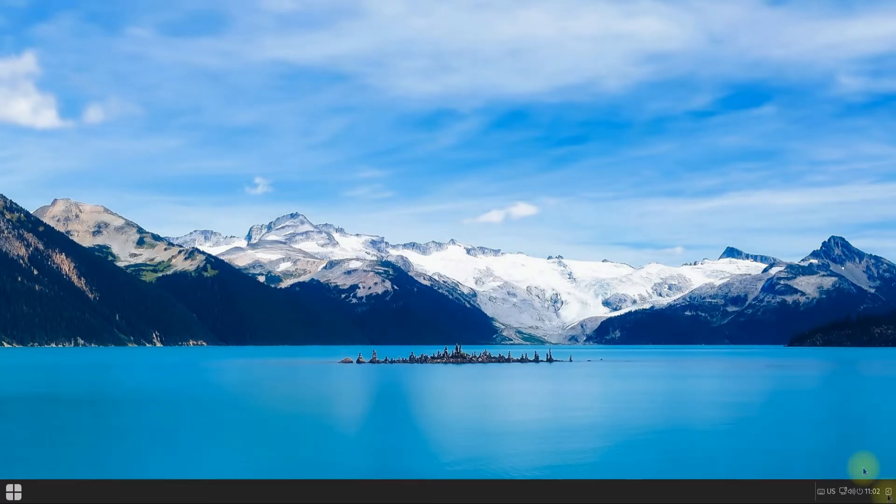
pyautogui.click(860, 491)
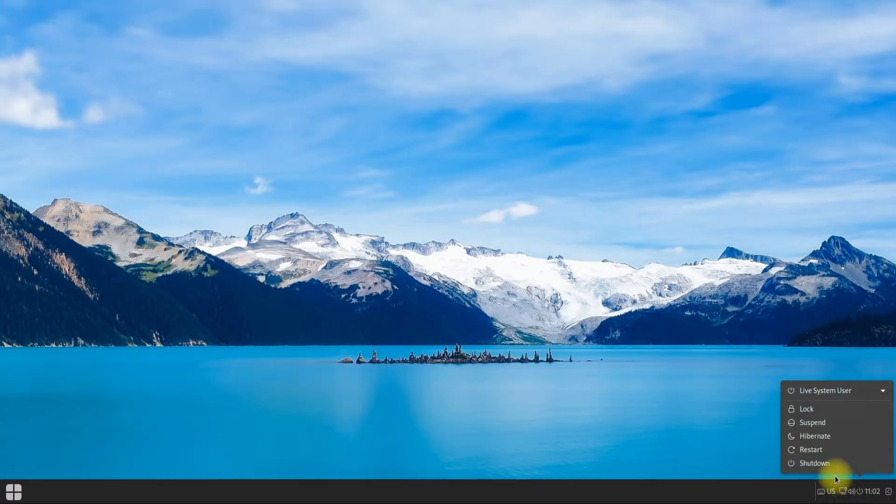
pyautogui.click(812, 448)
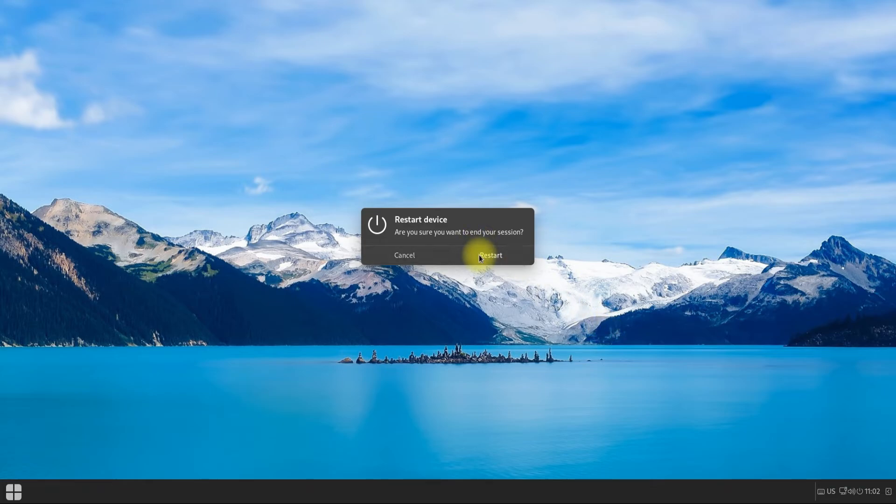
pyautogui.click(480, 255)
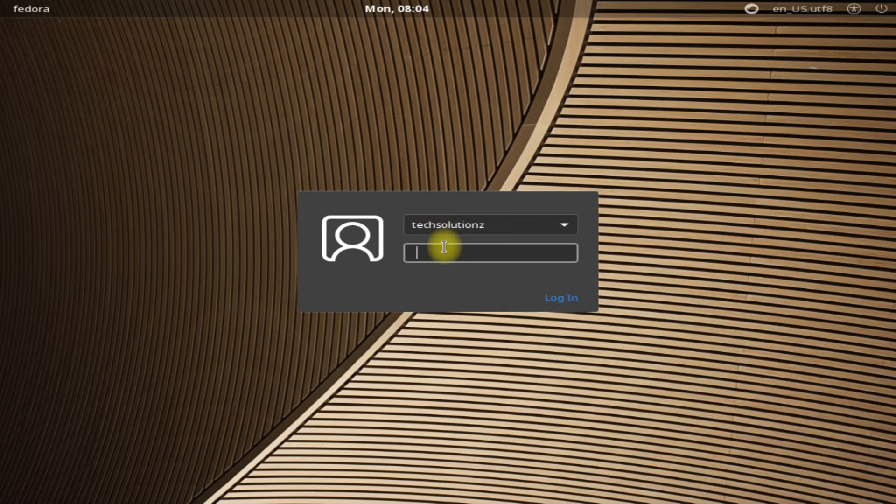
# Step: Log in to the installed system with the account password and look through the installed graphics applications
pyautogui.write('******')
pyautogui.click(579, 305)
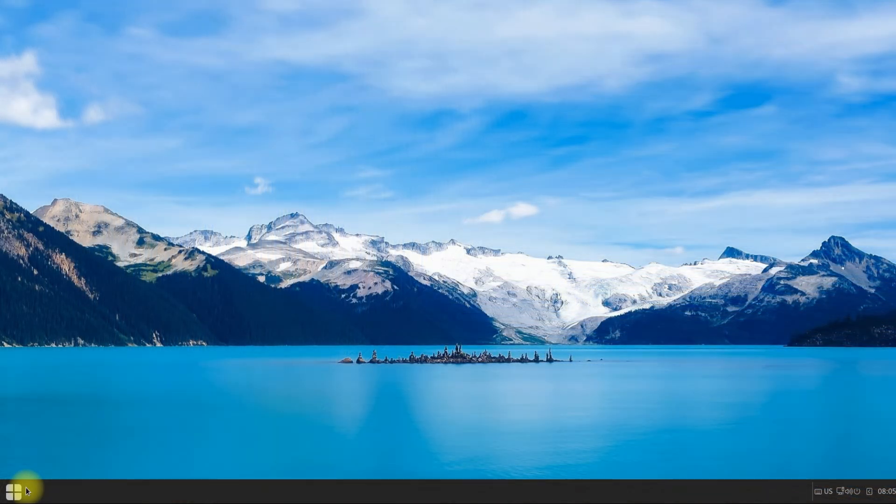
pyautogui.click(27, 490)
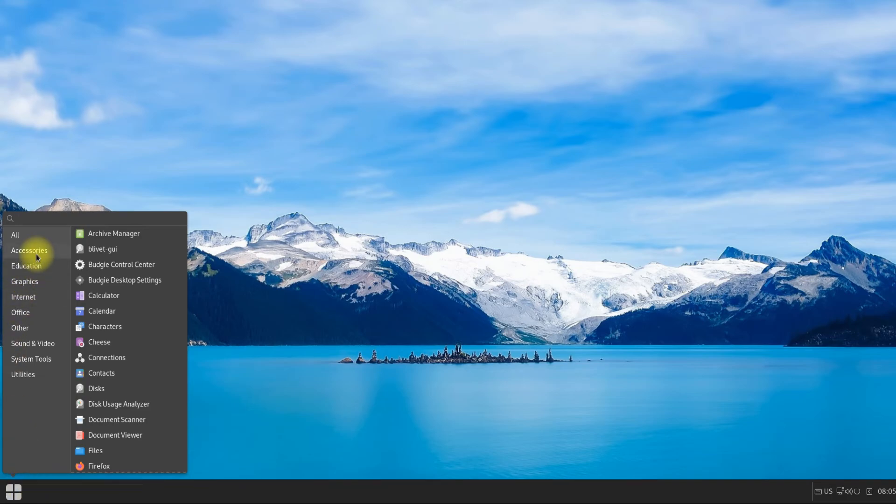
pyautogui.click(32, 279)
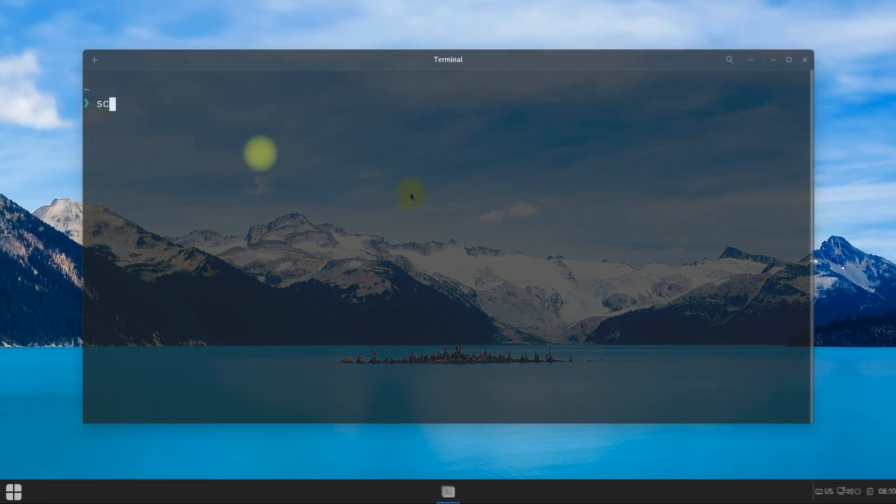
# Step: Show the system information in the terminal with screenfetch, and close the session with exit
pyautogui.write('reen')
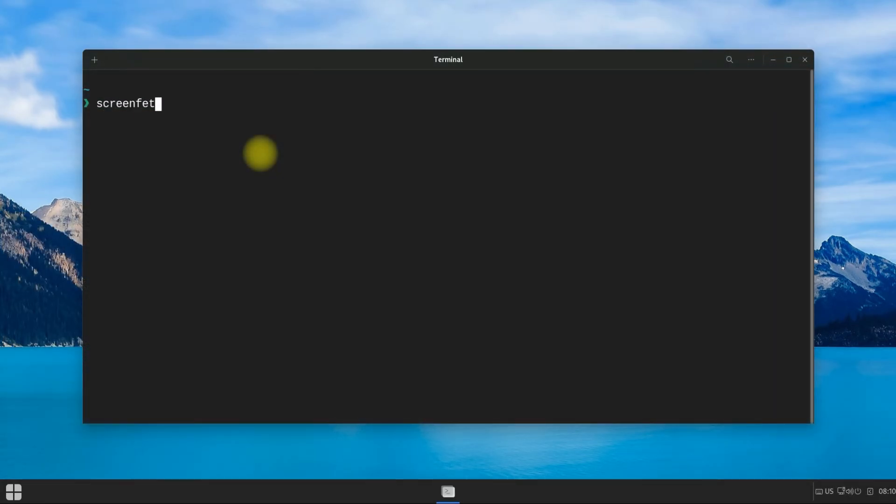
pyautogui.write('ch')
pyautogui.press('Return')
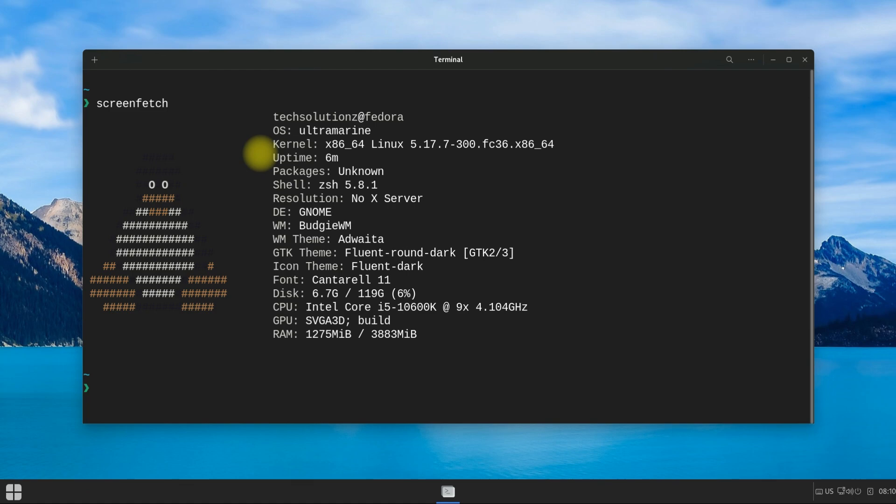
pyautogui.write('e')
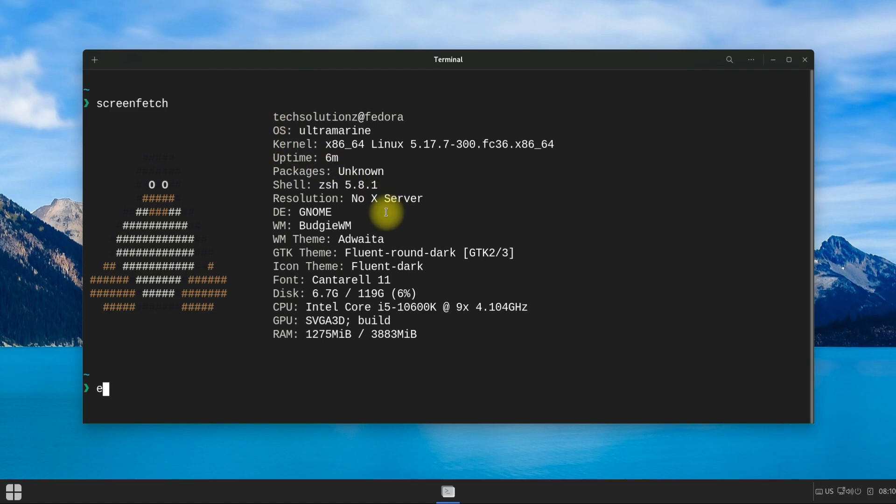
pyautogui.write('xit')
pyautogui.press('Return')
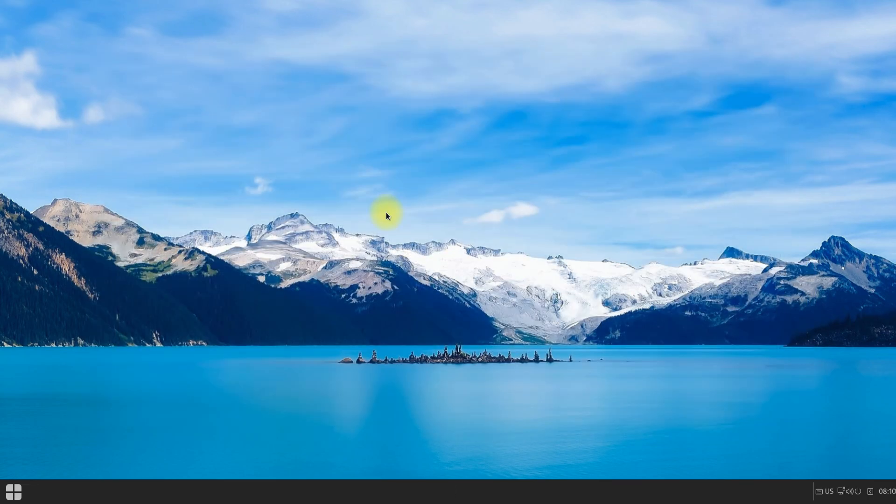